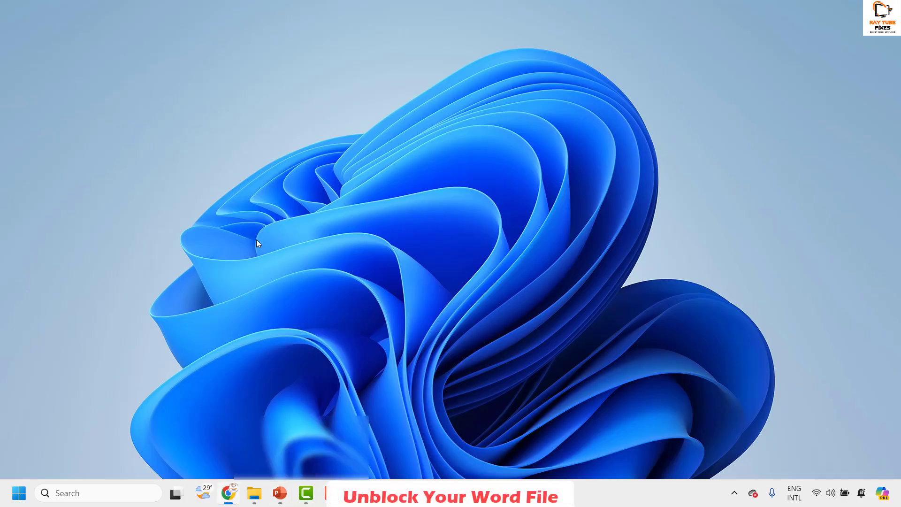
Step: Move the File Explorer icon further along the taskbar and restore its Desktop window
left_click_drag(254, 493, 328, 493)
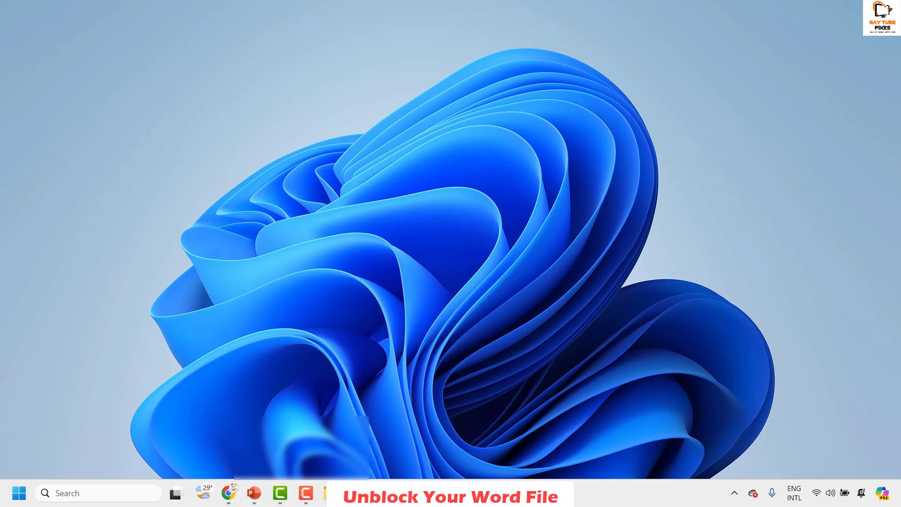
mouse_move(314, 505)
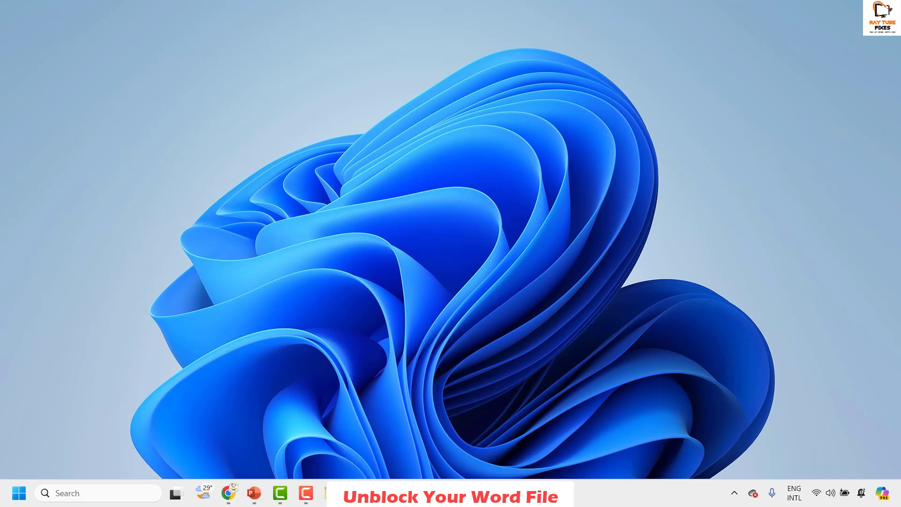
left_click(327, 493)
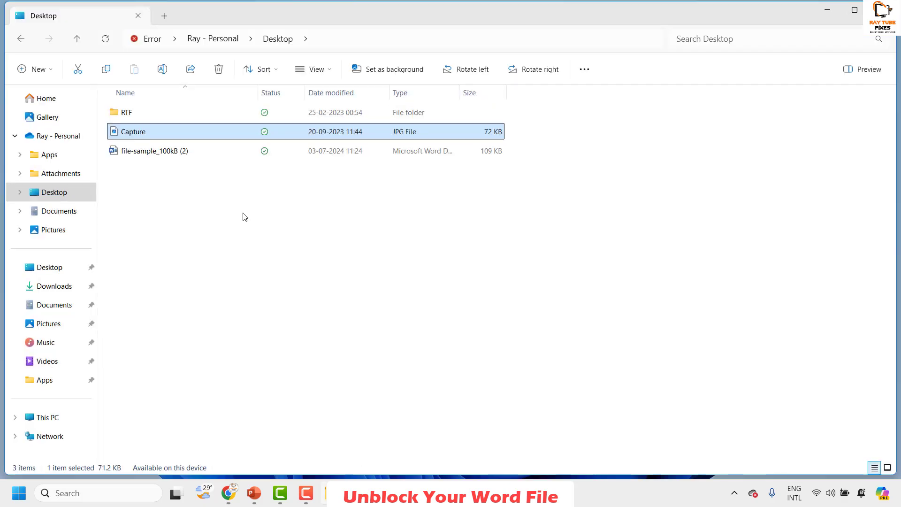
Step: Open the Properties of file-sample_100kB (2) through Show more options
left_click(177, 209)
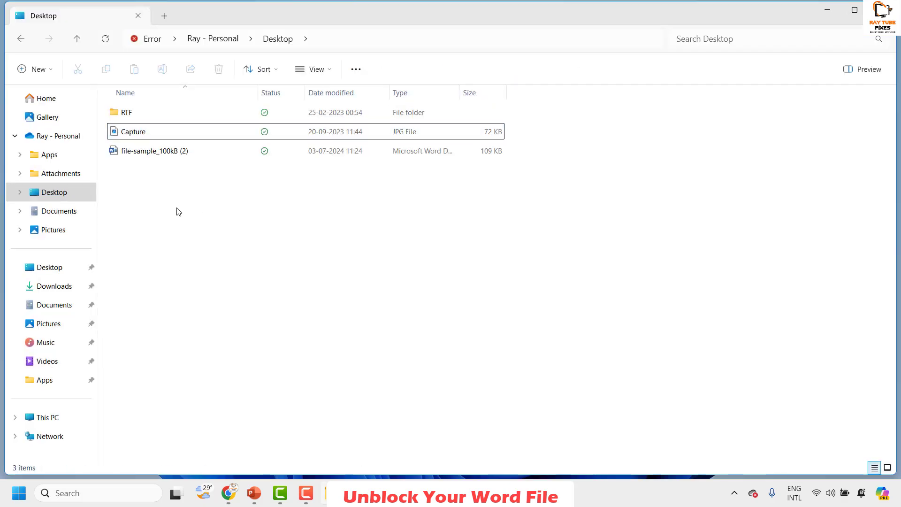
left_click(157, 153)
right_click(157, 153)
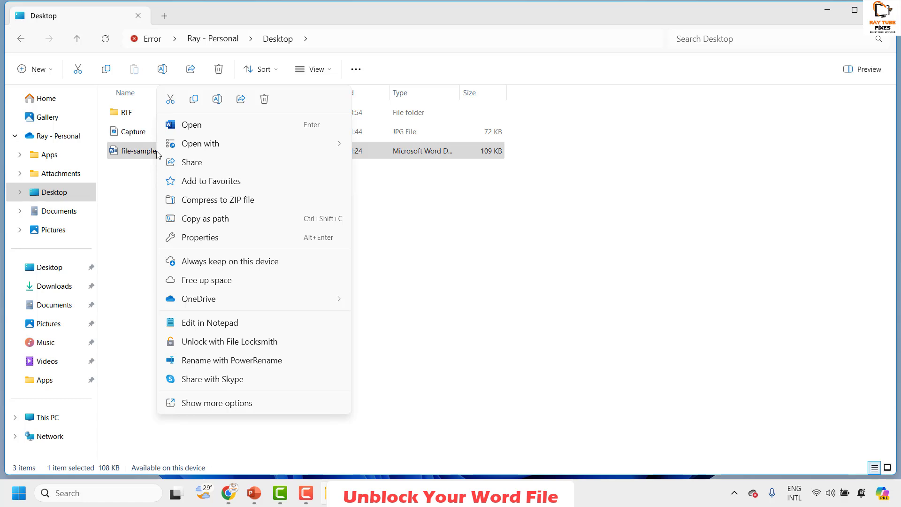
left_click(234, 406)
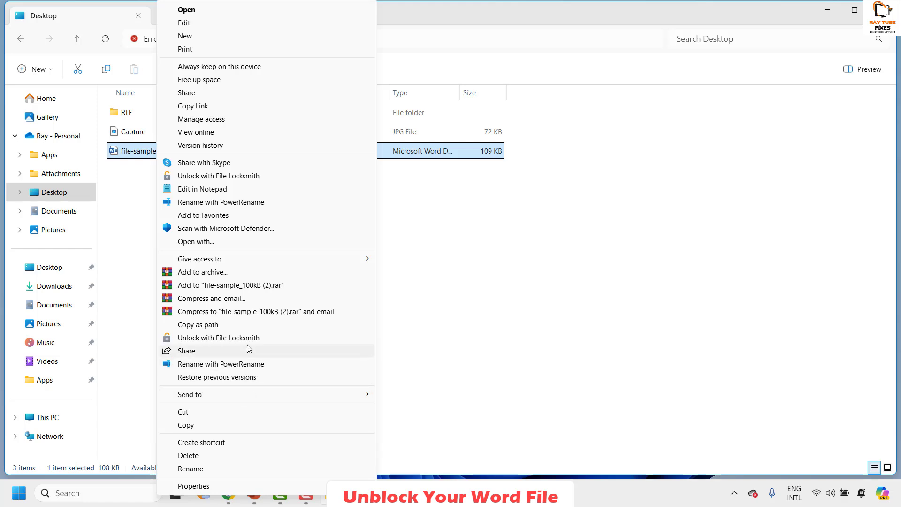
left_click(203, 487)
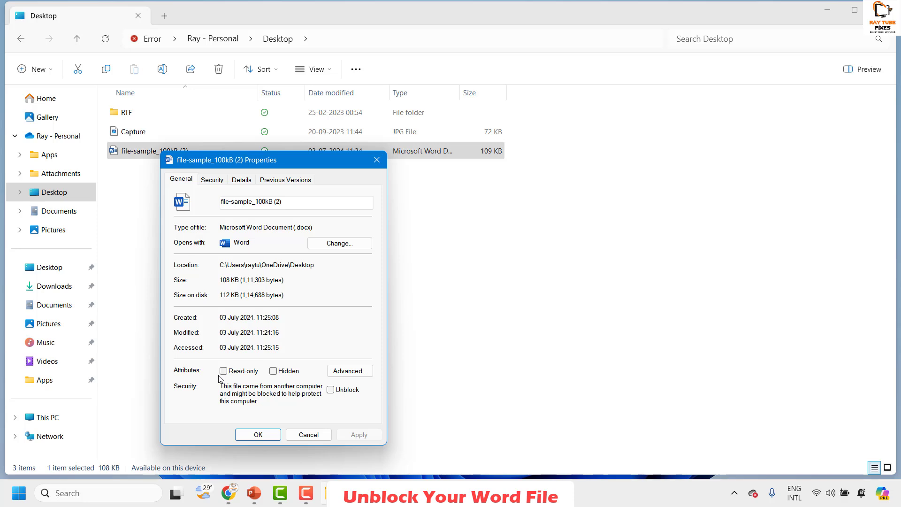
Step: Tick Unblock for file-sample_100kB (2), apply it, and close Properties with OK
left_click(331, 390)
left_click(359, 435)
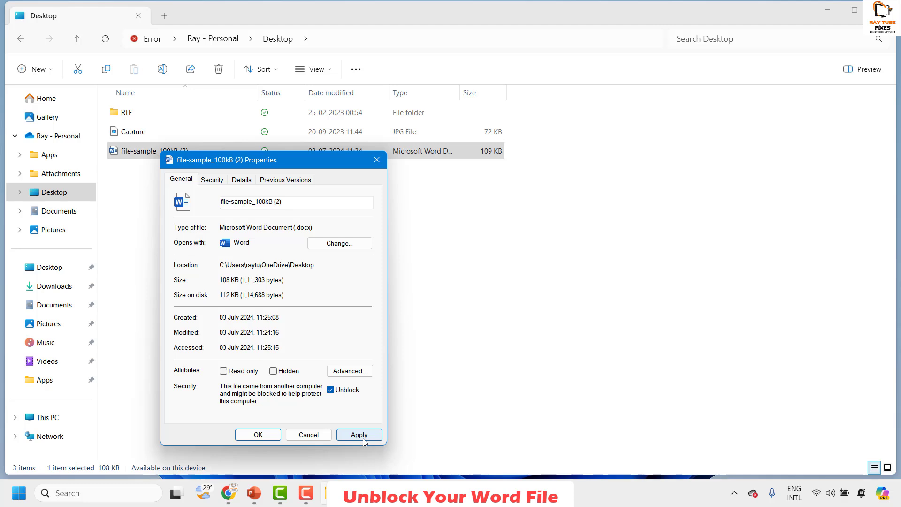
left_click(266, 440)
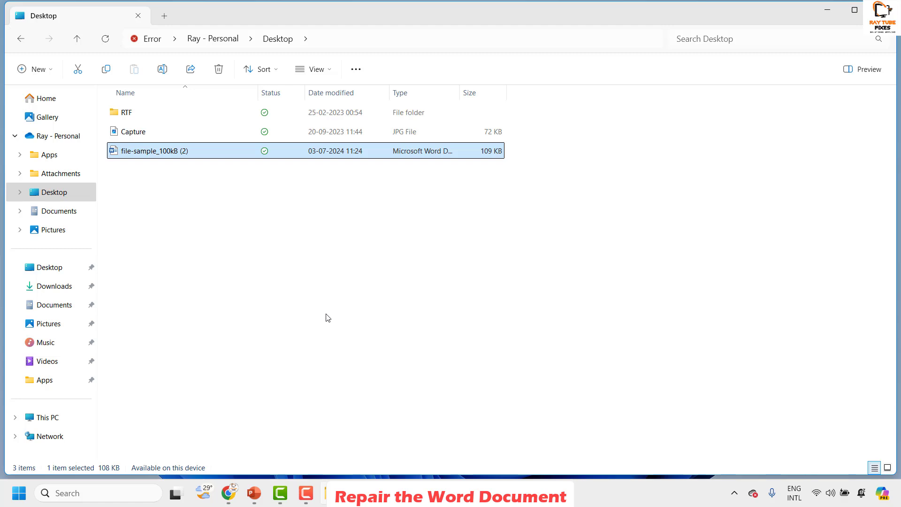
Step: Launch Word from a 'winword' search and open the Browse dialog from the Open page
key("super")
type("run")
key("Escape")
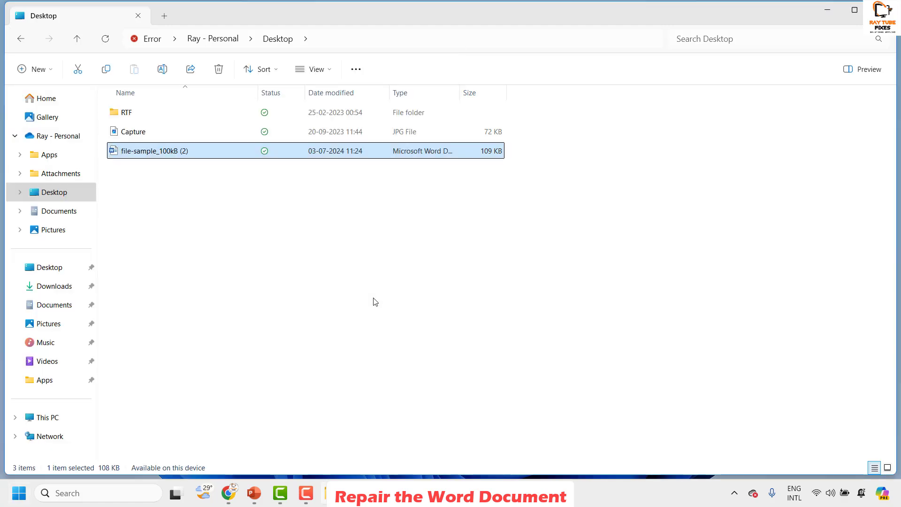
key("super")
type("winword")
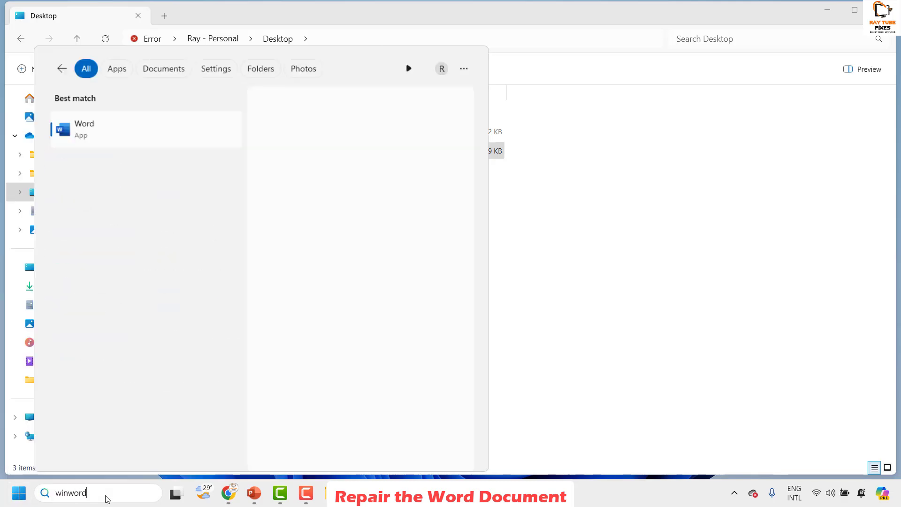
left_click(107, 126)
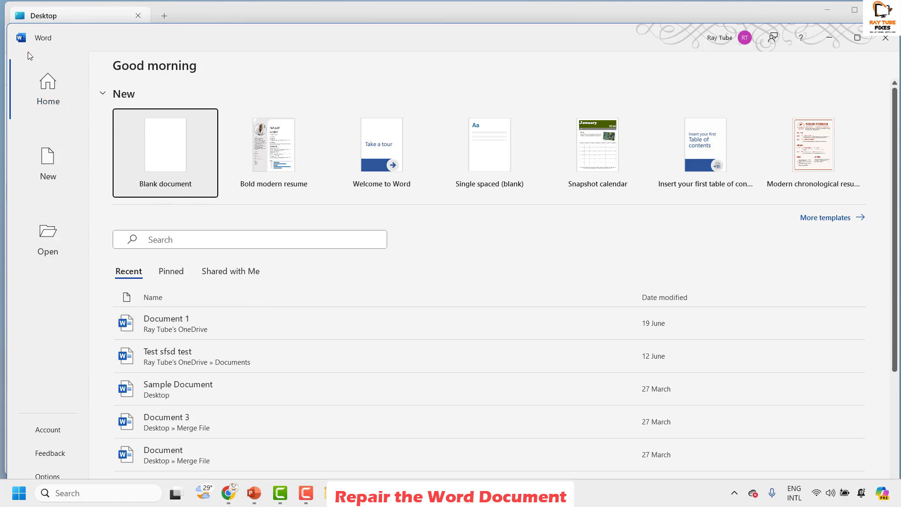
left_click(49, 238)
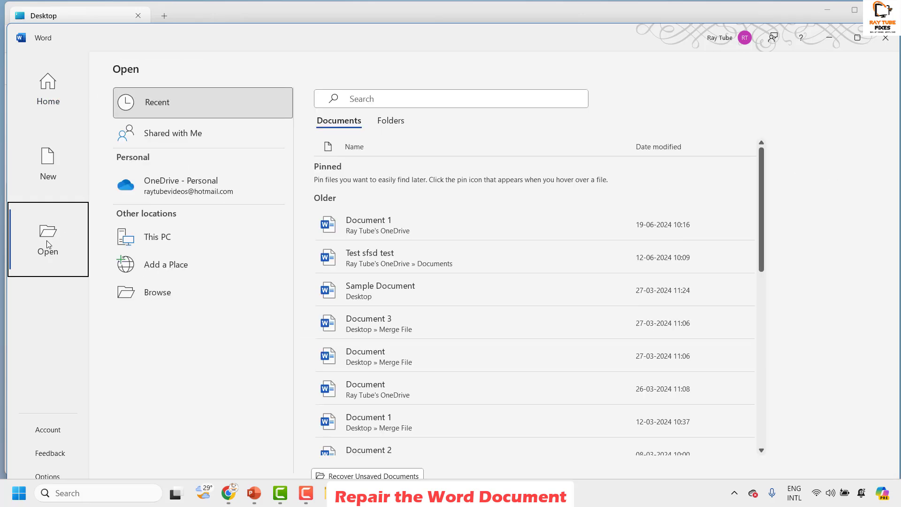
left_click(155, 301)
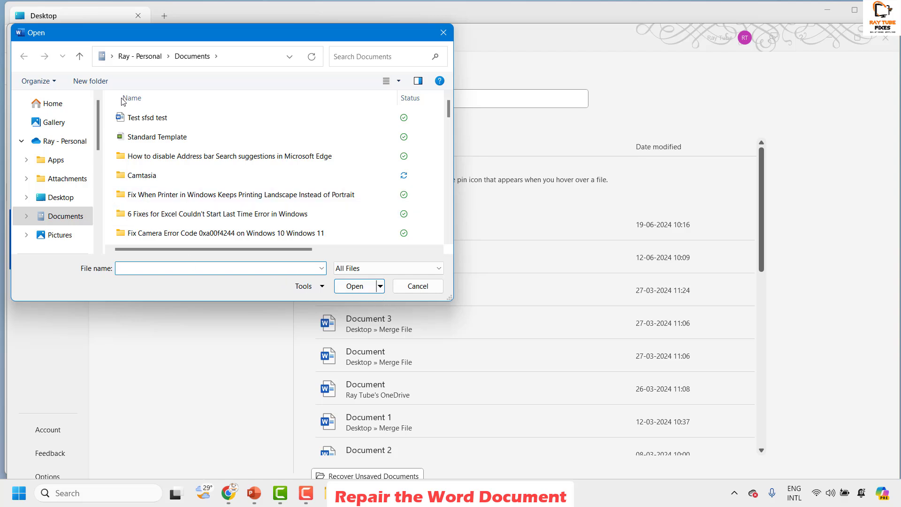
Step: Open file-sample_100kB (2) from the Desktop using Open and Repair
left_click(68, 200)
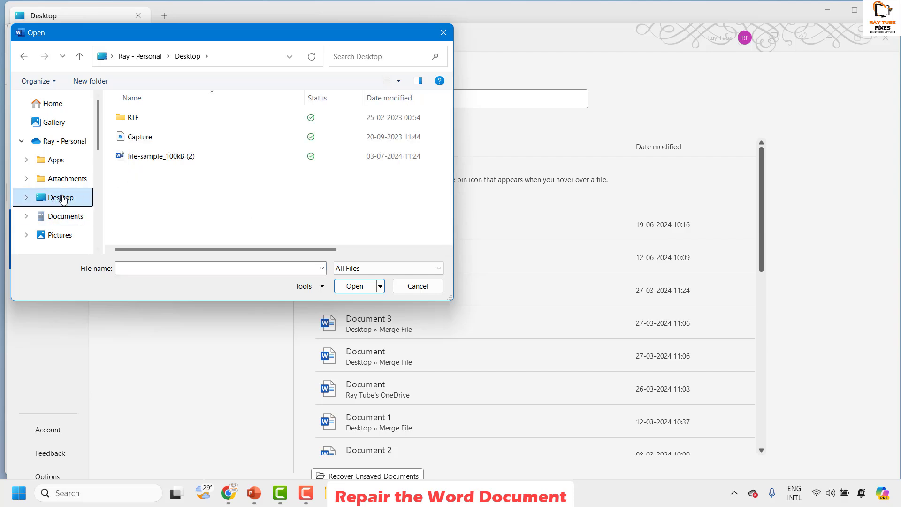
left_click(148, 159)
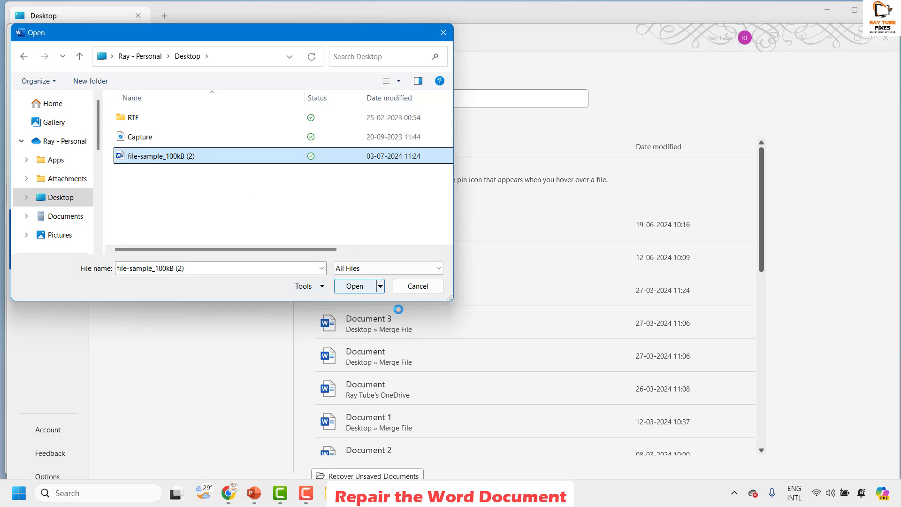
left_click(380, 287)
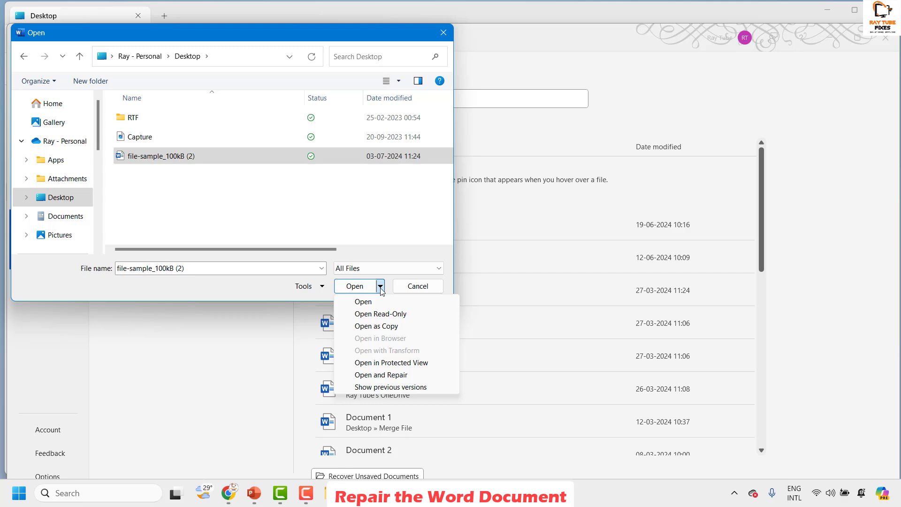
left_click(391, 375)
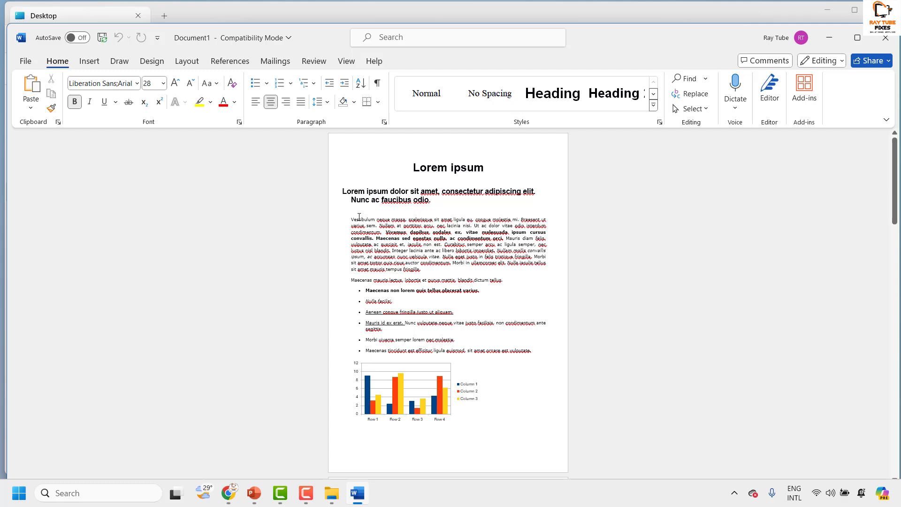
Step: Close Word with Don't Save, discarding changes to the repaired document
left_click(30, 65)
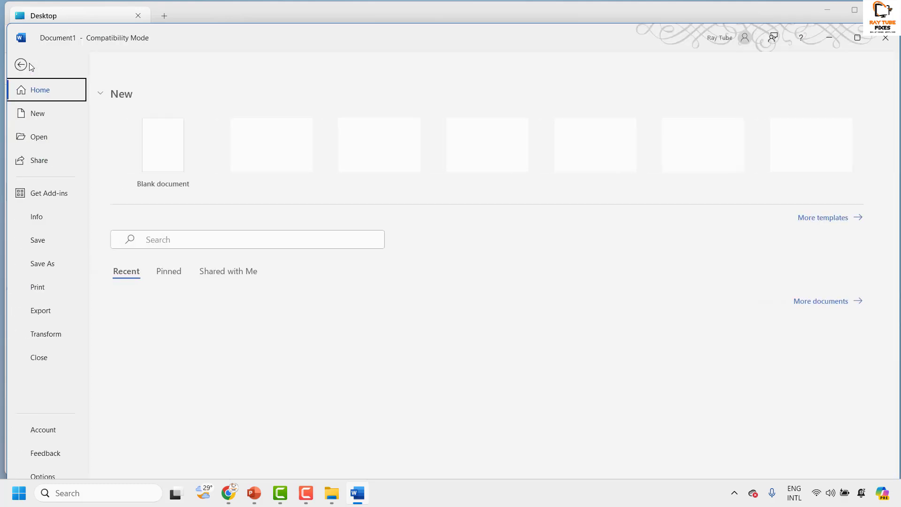
key("Escape")
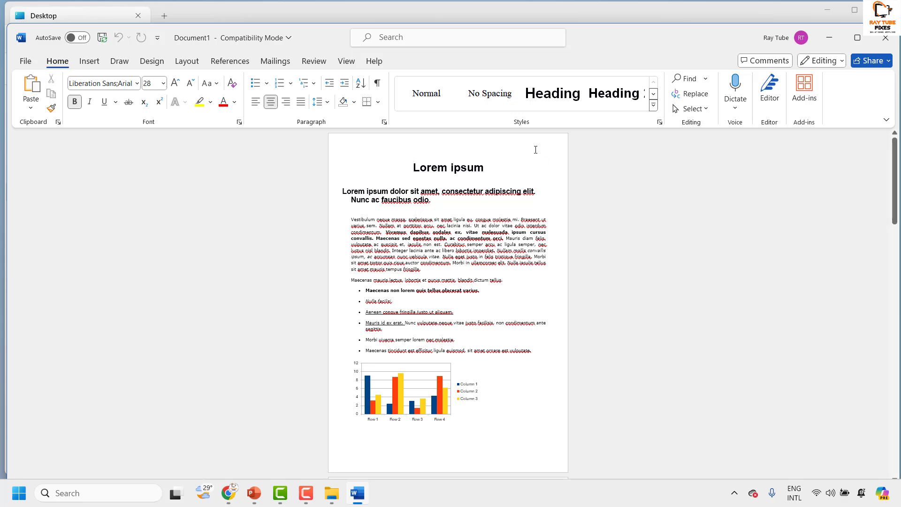
left_click(886, 38)
left_click(510, 333)
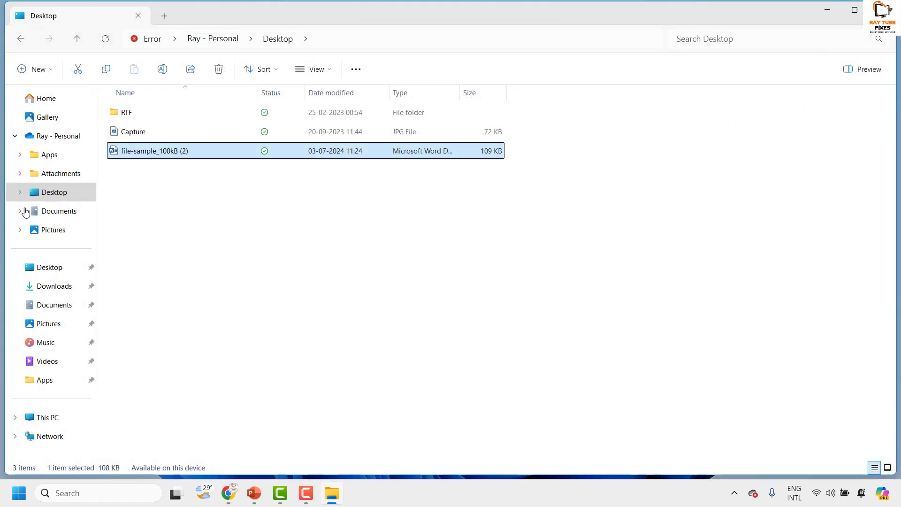
Step: Copy the Desktop folder's full path from the Explorer address bar
left_click(827, 10)
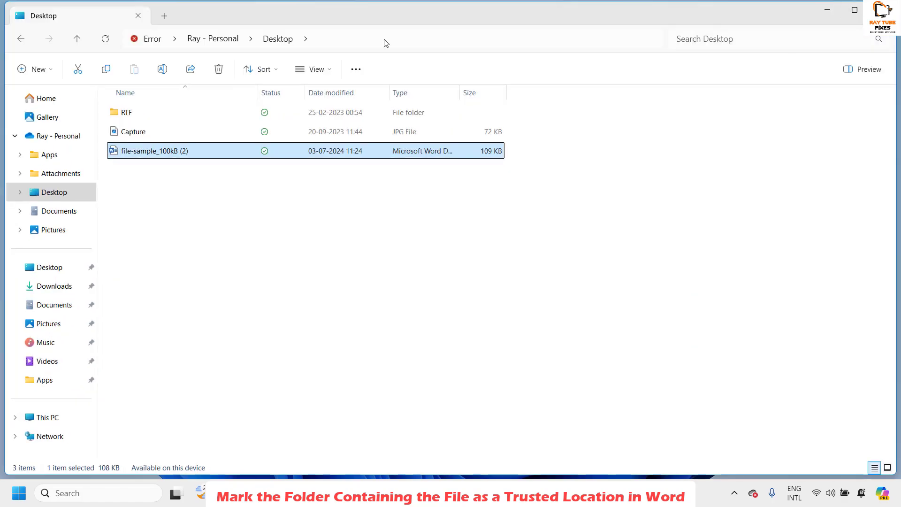
left_click(467, 44)
left_click(316, 277)
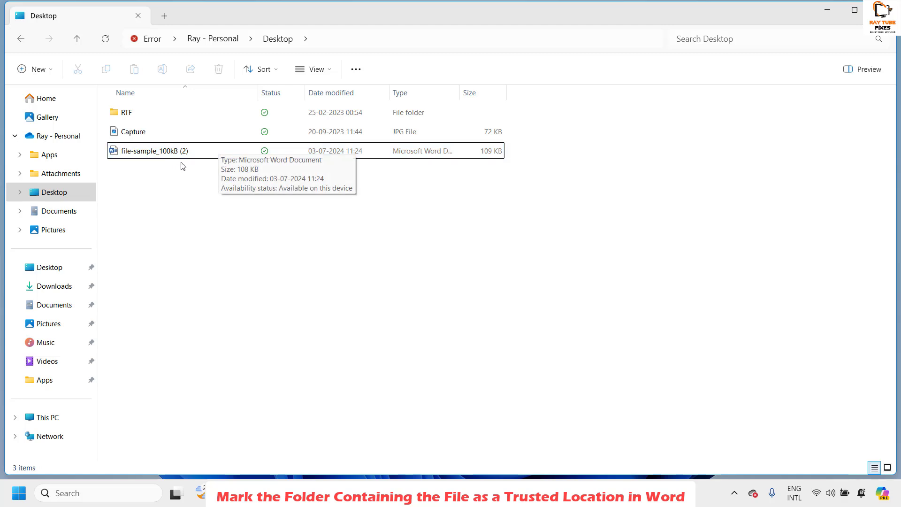
left_click(342, 41)
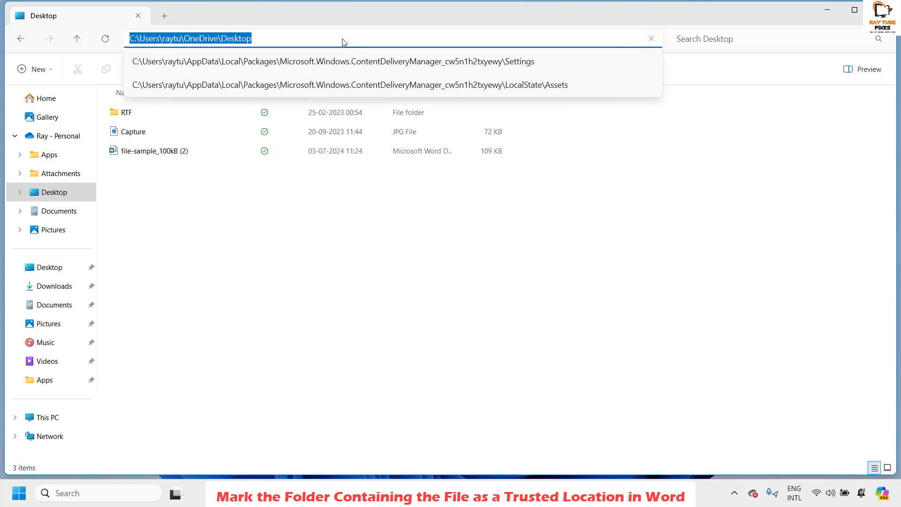
key("Escape")
left_click(343, 40)
left_click_drag(308, 36, 104, 38)
key("ctrl+c")
Step: Relaunch Word by running 'winword' from the Run box
key("Escape")
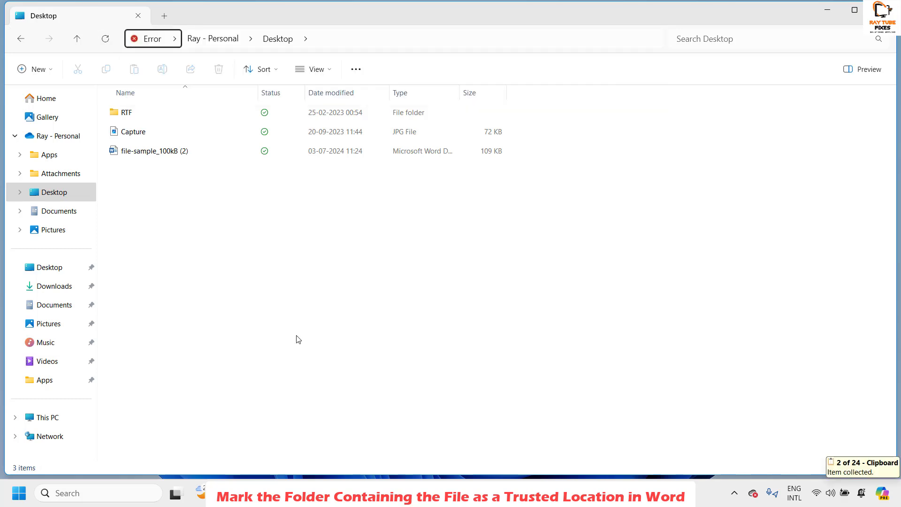
key("super+r")
type("winword")
key("Return")
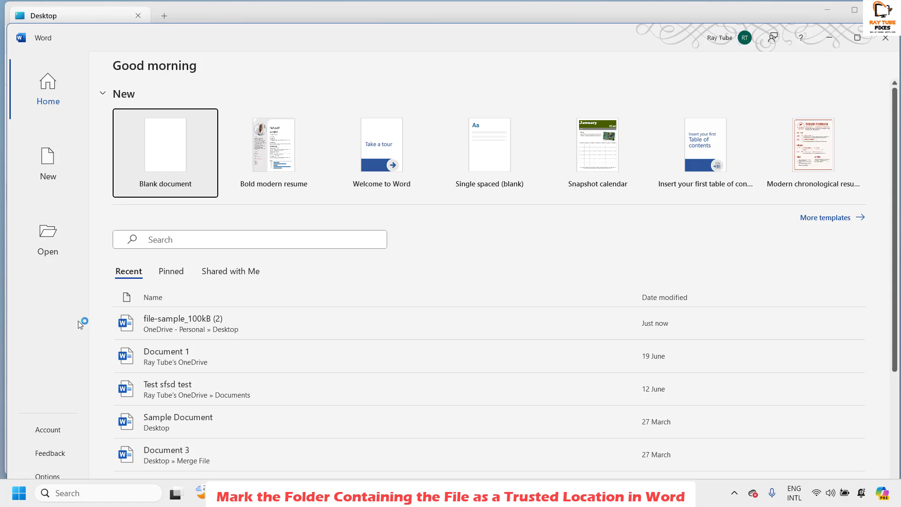
Step: From a blank document, reach the Trusted Locations page of Word's Trust Center
left_click(168, 165)
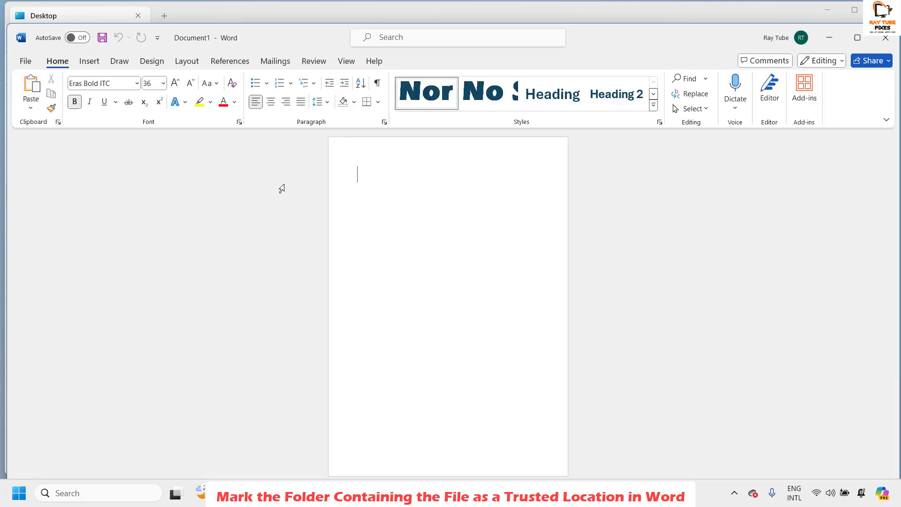
left_click(26, 61)
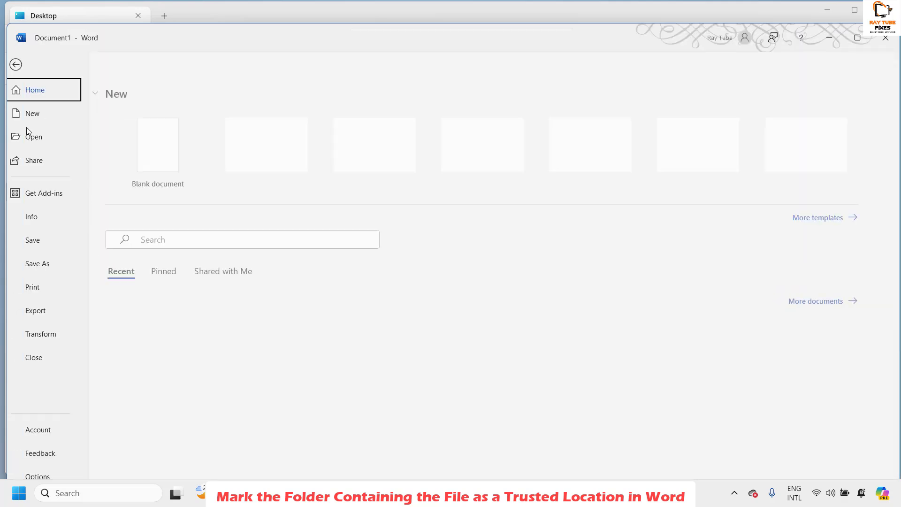
left_click(49, 476)
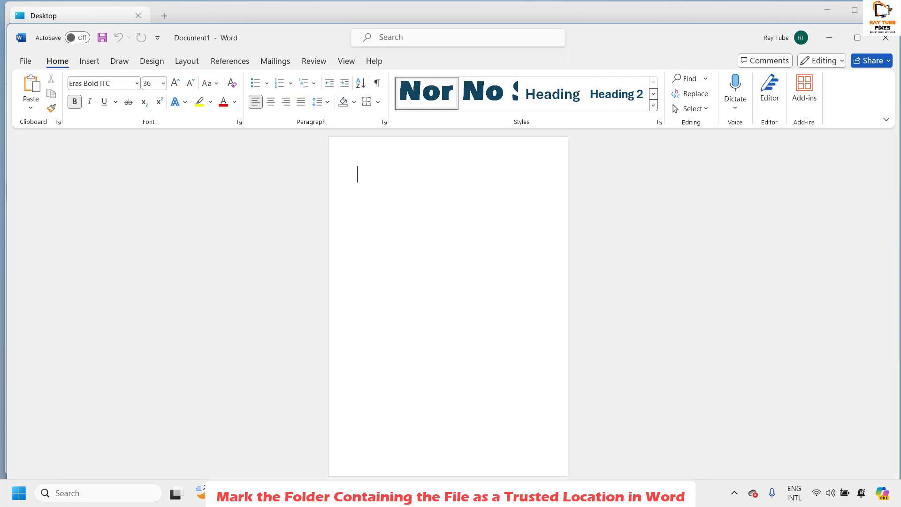
left_click(249, 266)
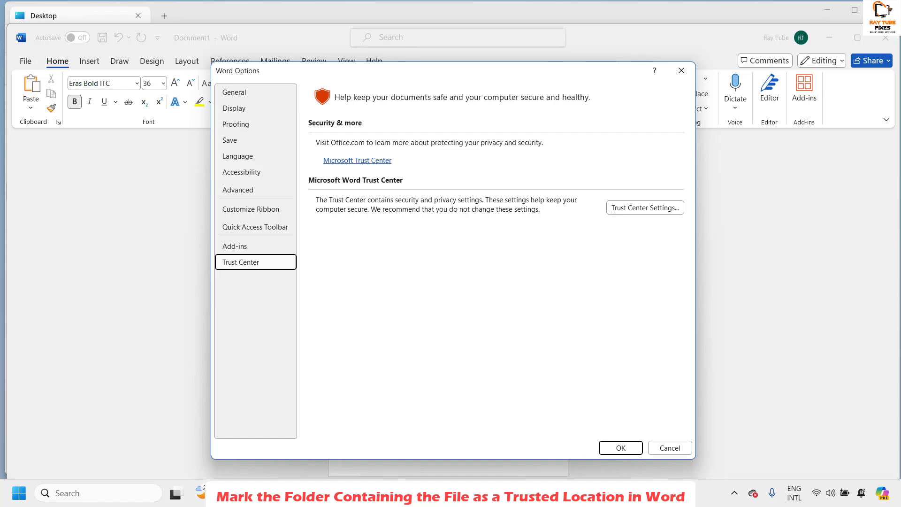
left_click(646, 209)
key("Return")
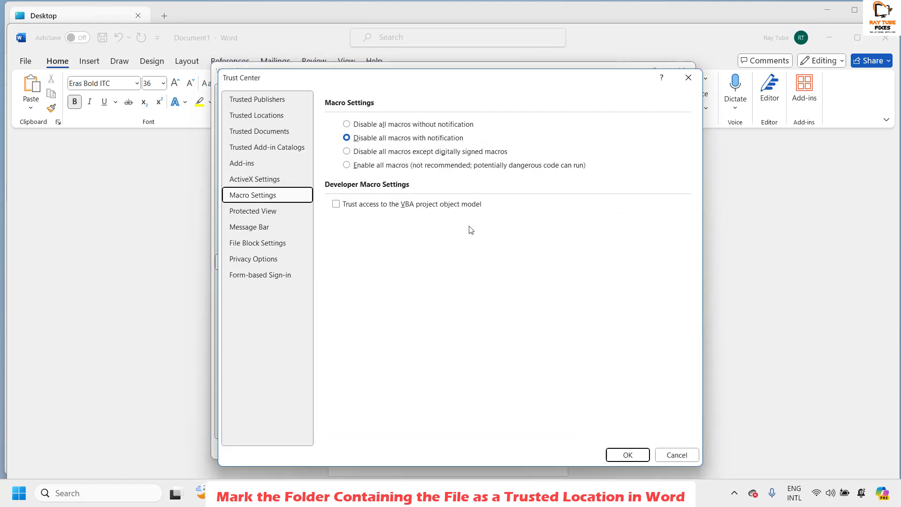
left_click(254, 119)
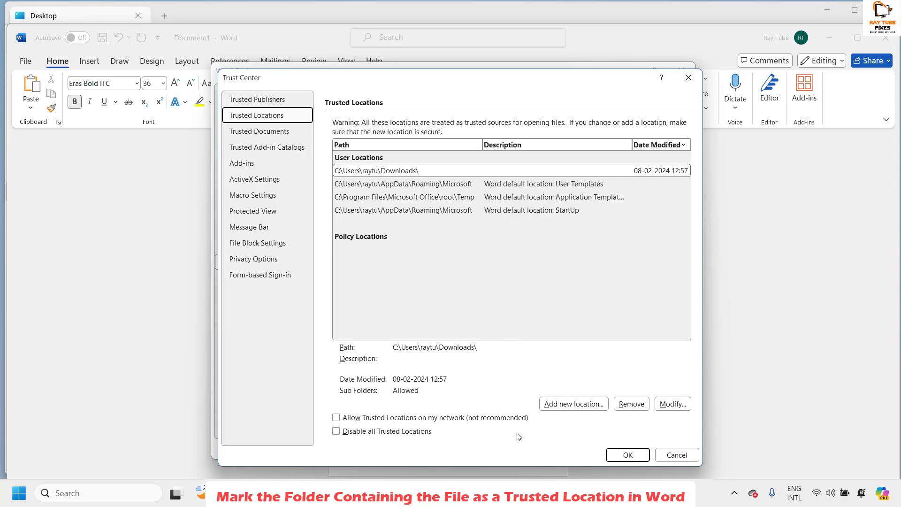
Step: Add the Desktop folder as a trusted location with subfolders also trusted
left_click(574, 404)
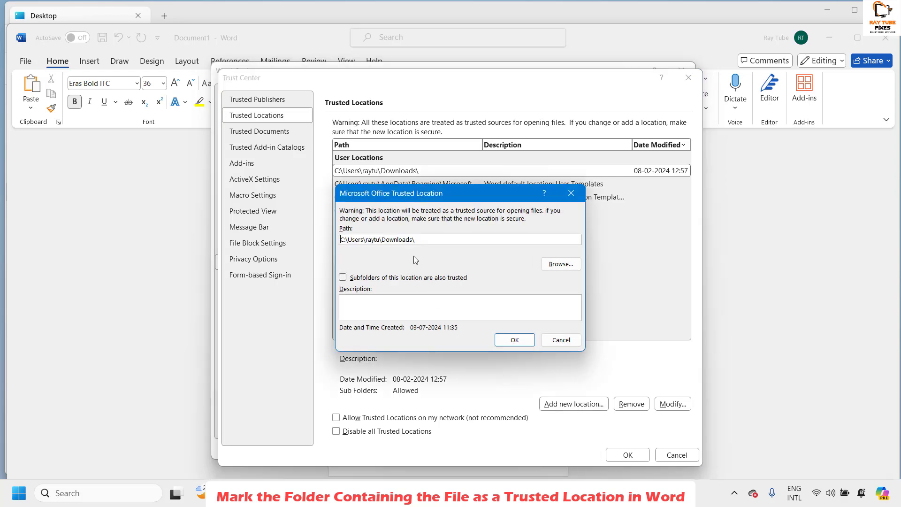
left_click_drag(448, 242, 219, 235)
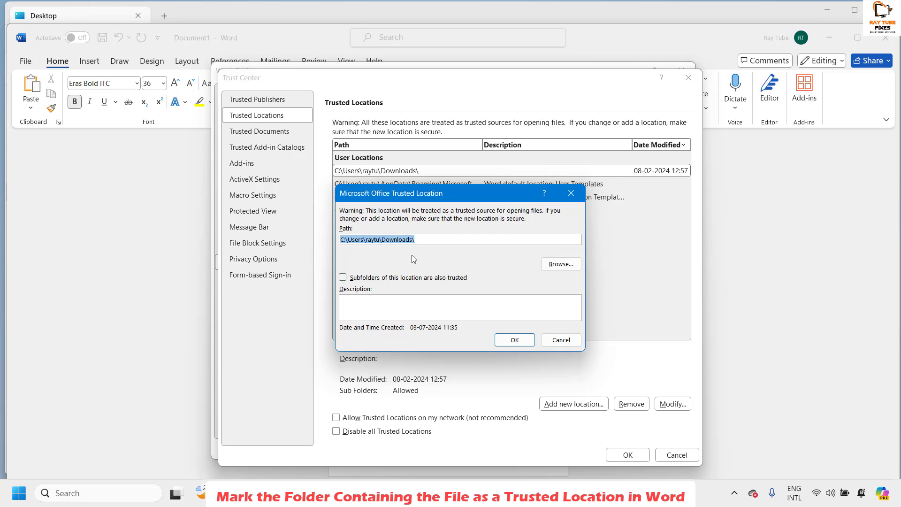
key("ctrl+v")
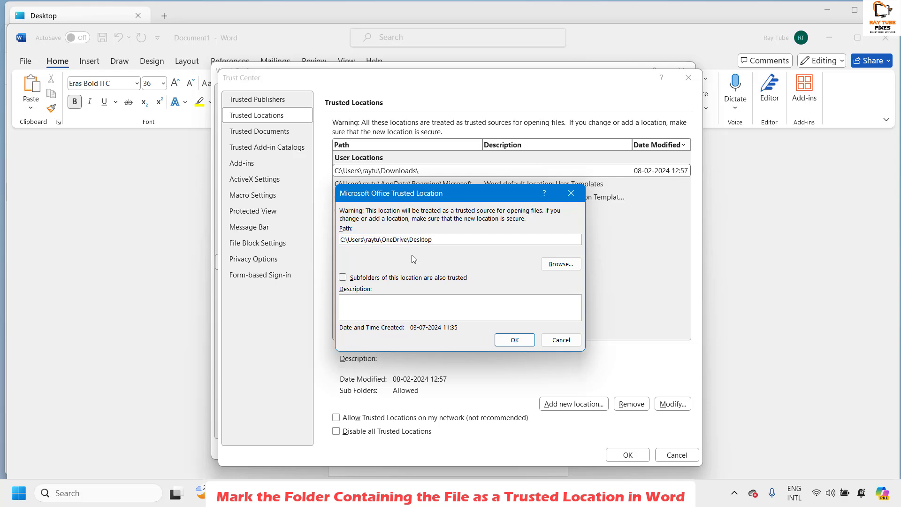
left_click(556, 265)
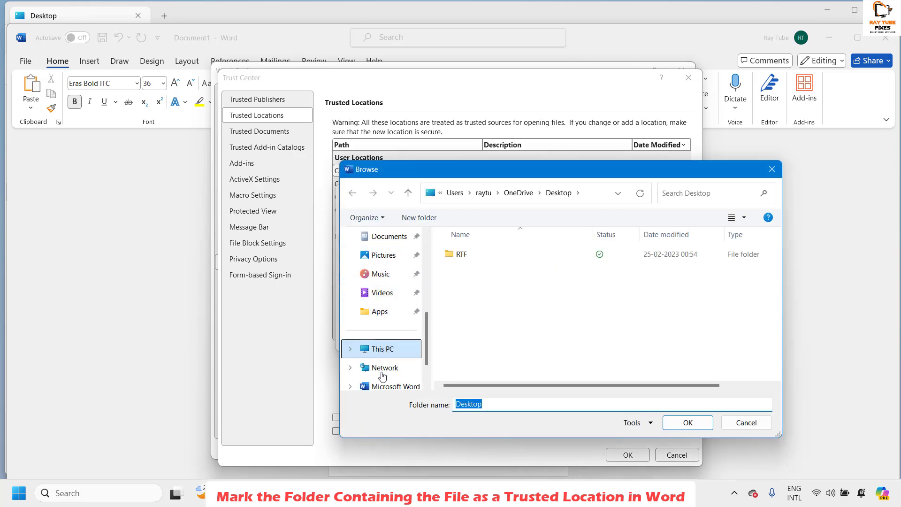
scroll(428, 329, "up", 5)
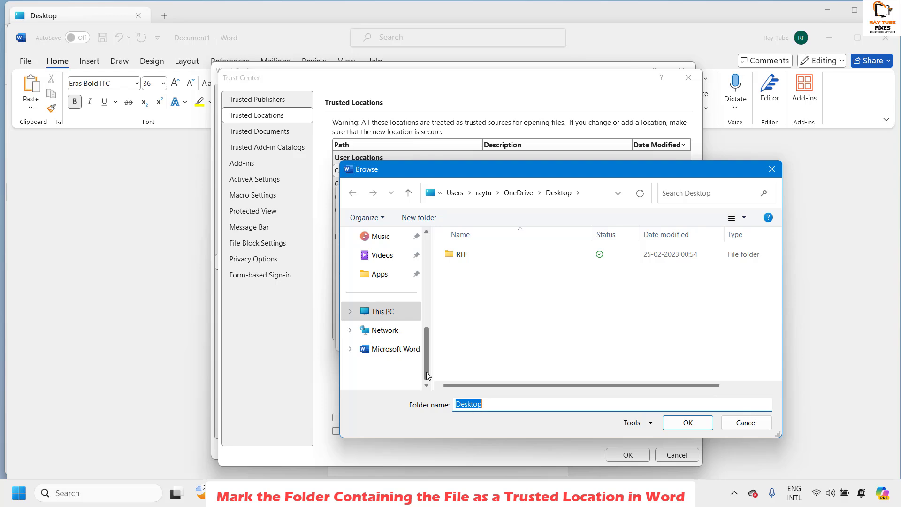
left_click(389, 277)
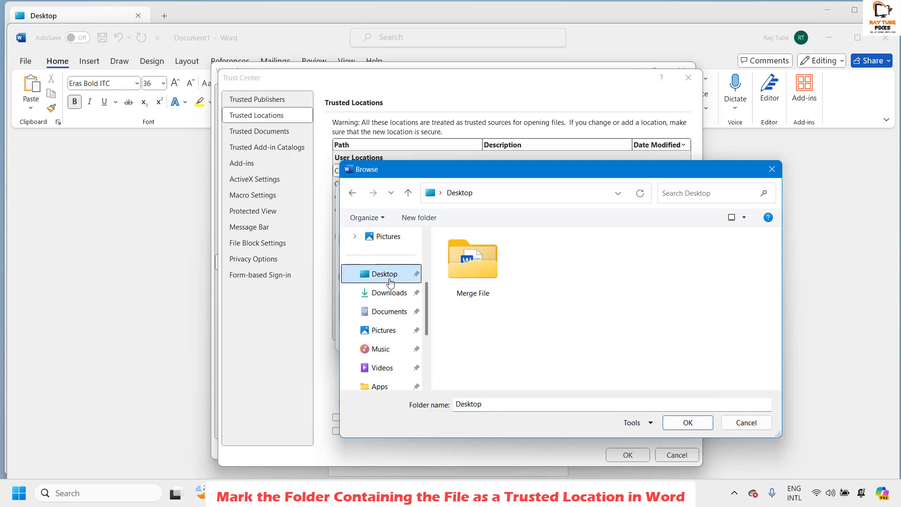
left_click(688, 423)
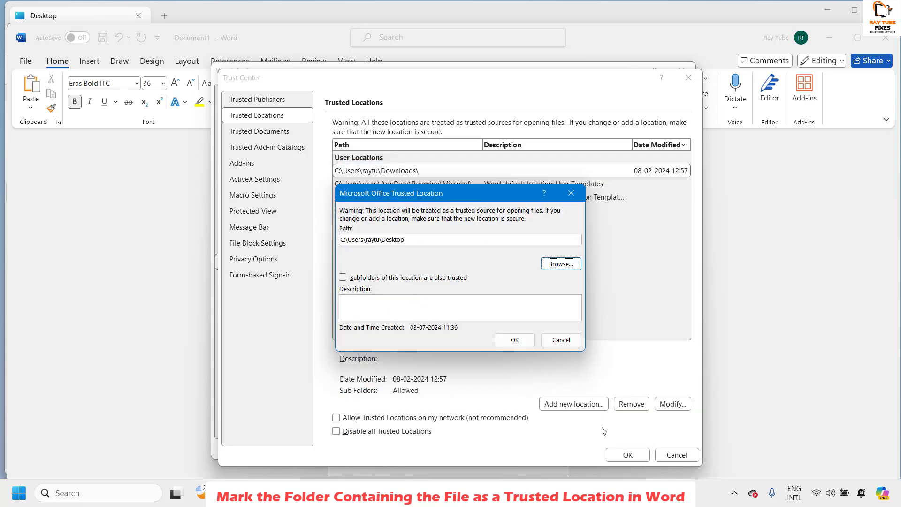
left_click(342, 280)
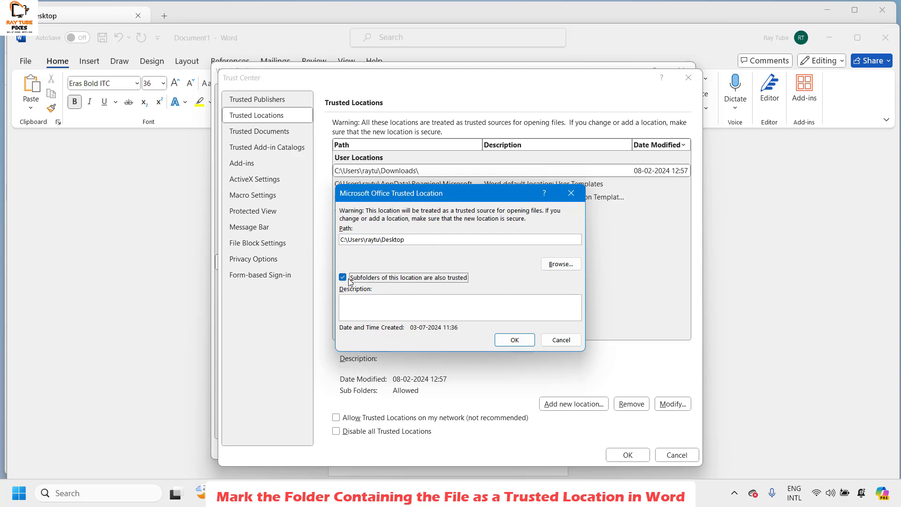
left_click(514, 340)
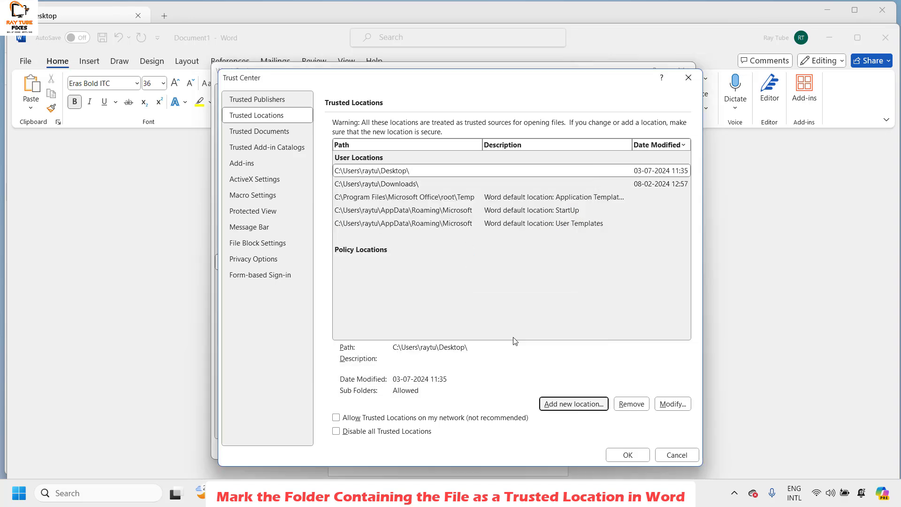
left_click(627, 457)
Step: Close Word Options and Word, then hide all windows to show the desktop
left_click(615, 452)
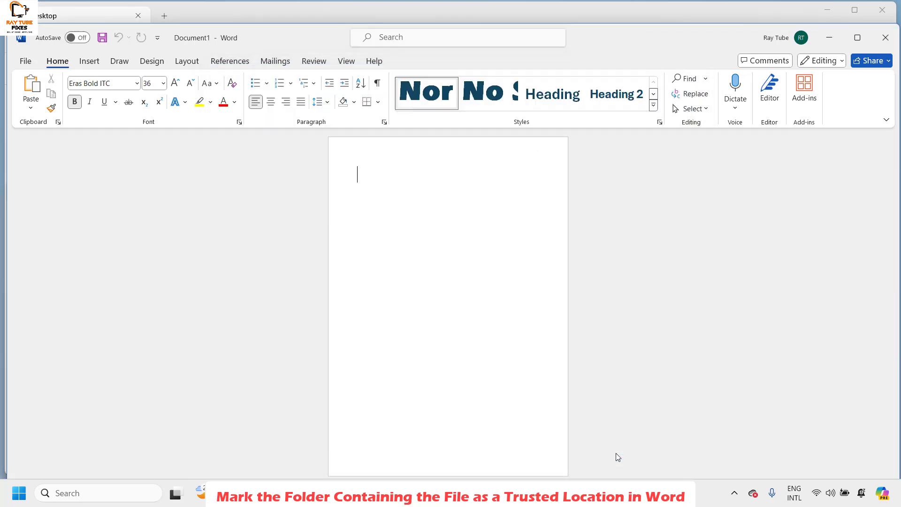
left_click(886, 38)
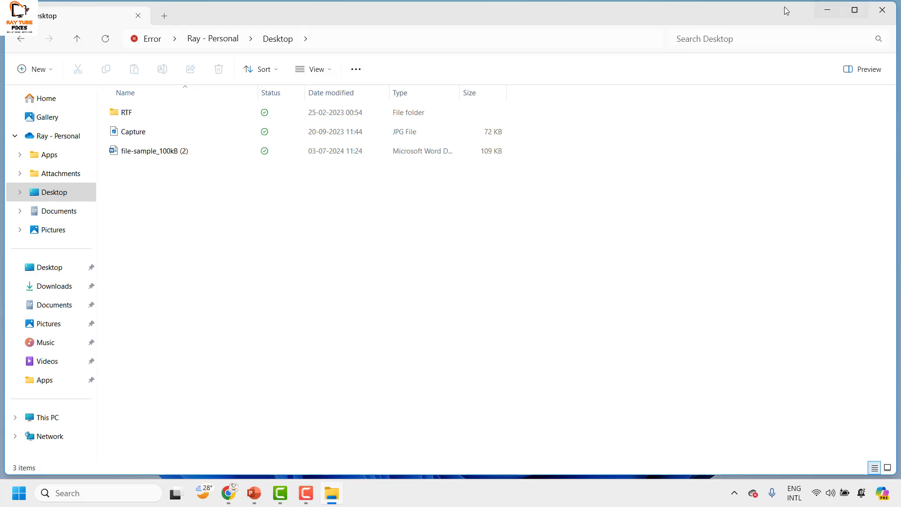
left_click(855, 10)
key("super+d")
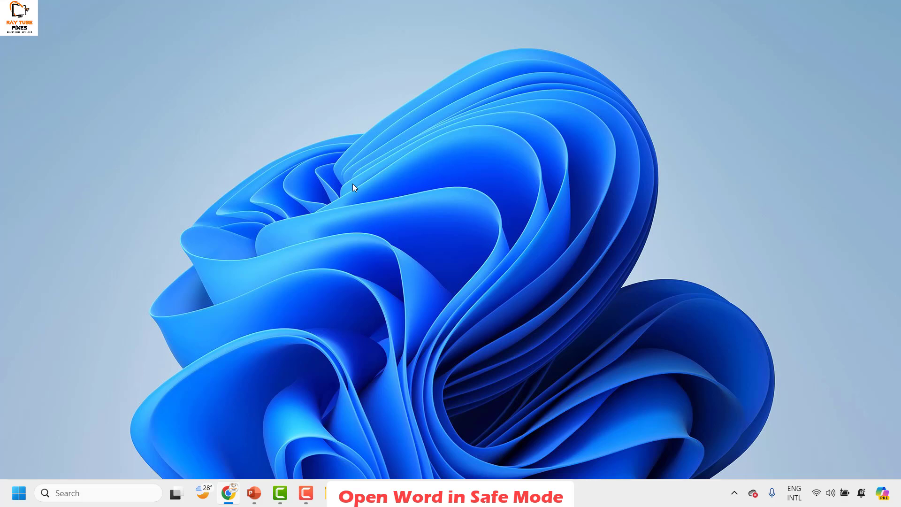
Step: Start Word in Safe Mode by running 'winword /safe' from the Run dialog
left_click(80, 494)
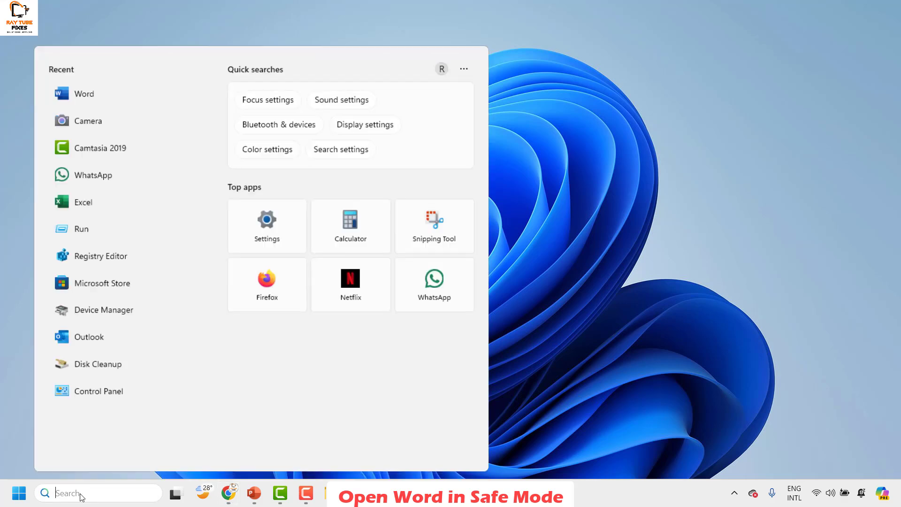
type("run")
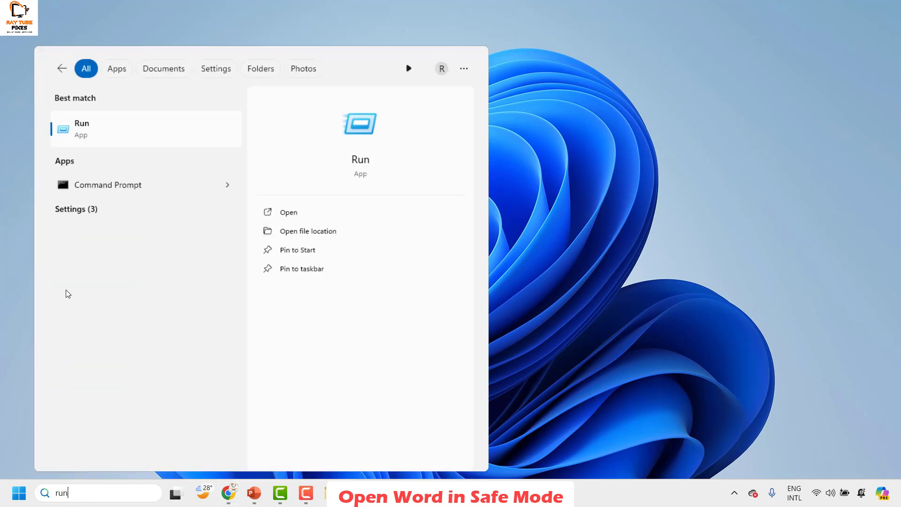
left_click(97, 125)
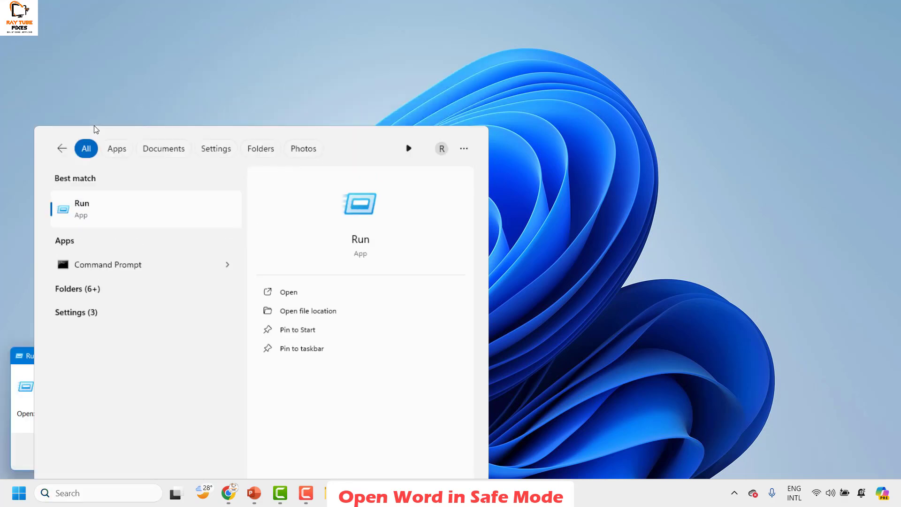
mouse_move(108, 354)
left_mouse_down()
mouse_move(144, 354)
mouse_move(114, 351)
mouse_move(134, 357)
mouse_move(121, 349)
left_mouse_up()
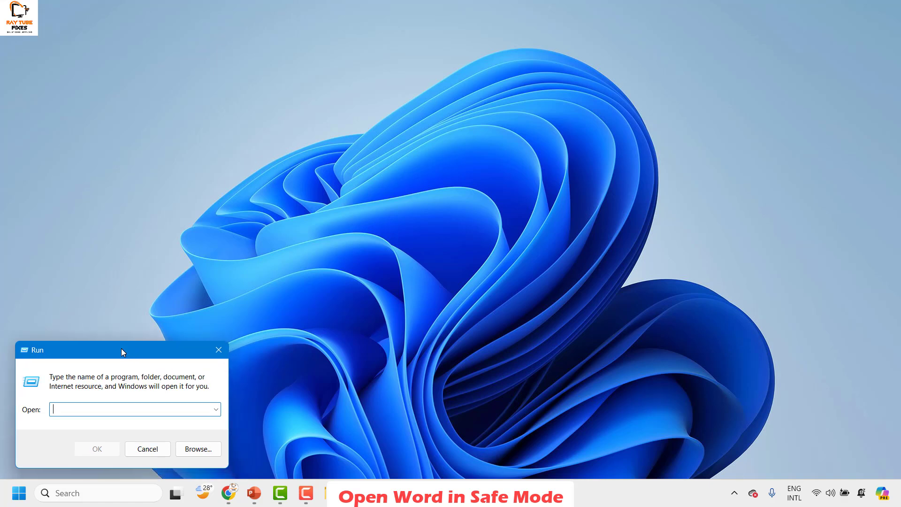
type("winword /safe")
key("Return")
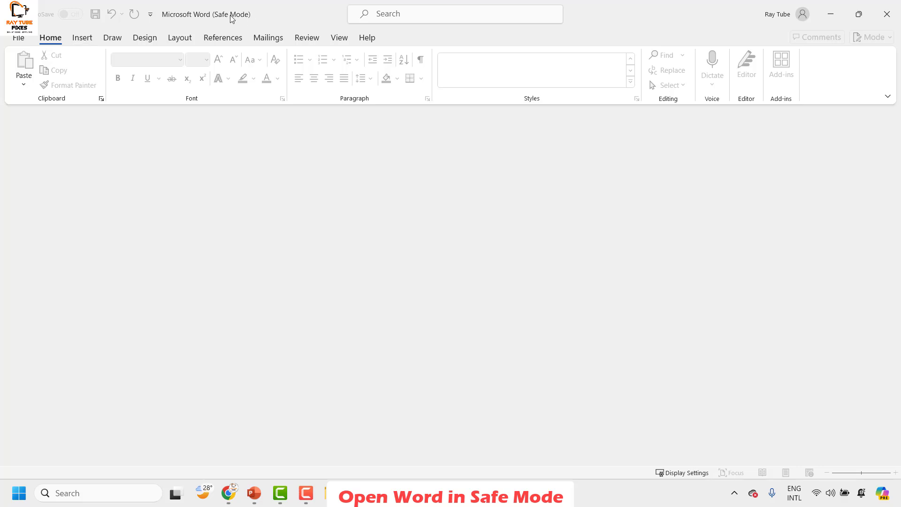
Step: Open the Browse dialog from Word's File > Open page
left_click(20, 39)
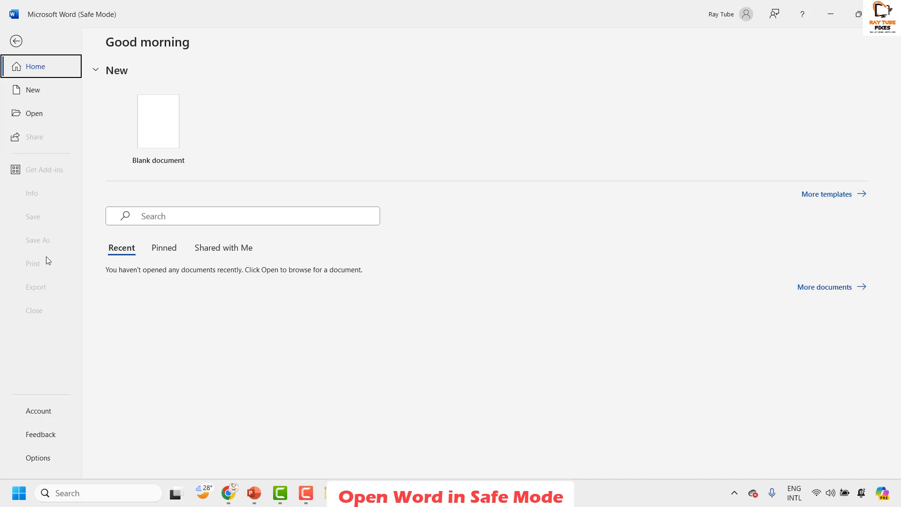
left_click(40, 122)
left_click(148, 186)
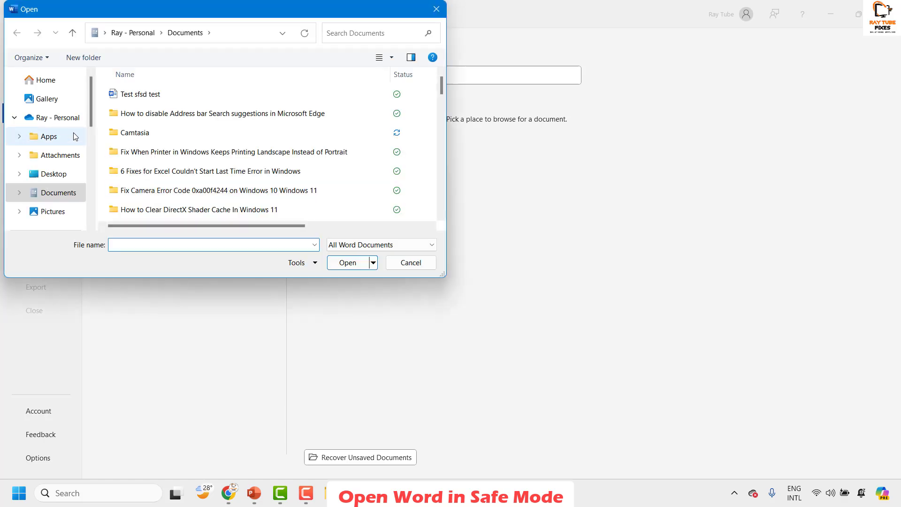
scroll(57, 138, "down", 5)
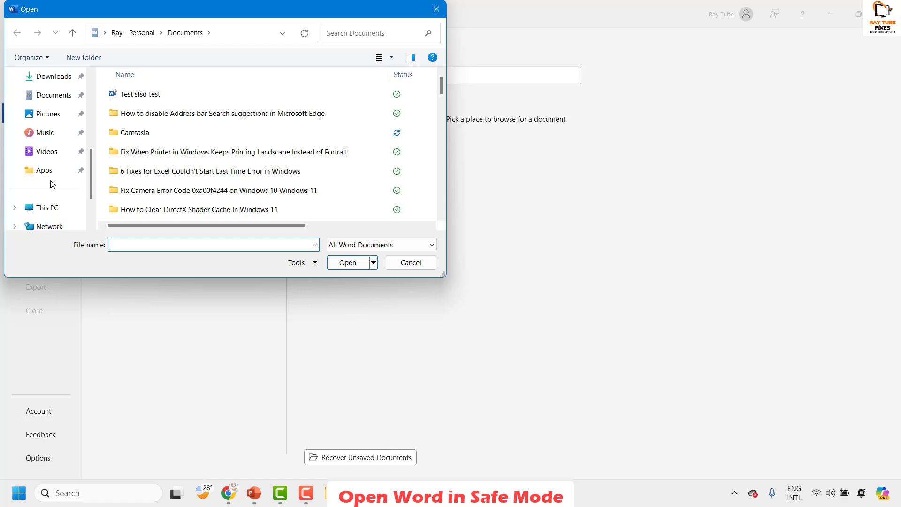
scroll(50, 183, "up", 2)
Step: Open file-sample_100kB (2) from the Desktop with All Files shown and scroll through it
left_click(52, 171)
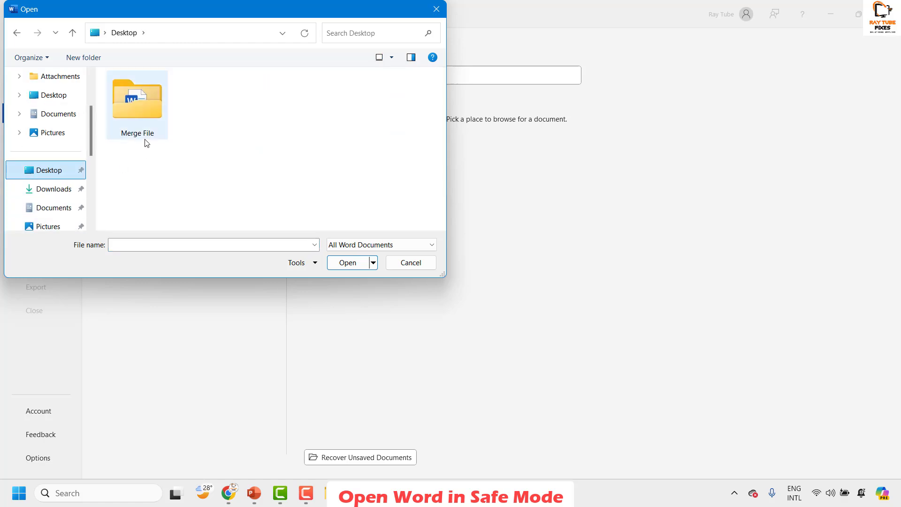
left_click(381, 245)
left_click(347, 256)
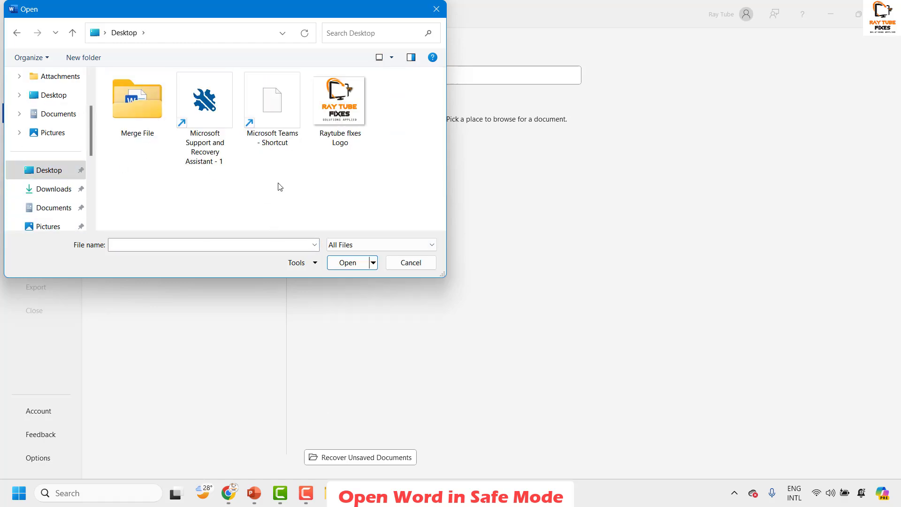
left_click(54, 95)
left_click(140, 133)
left_click(349, 263)
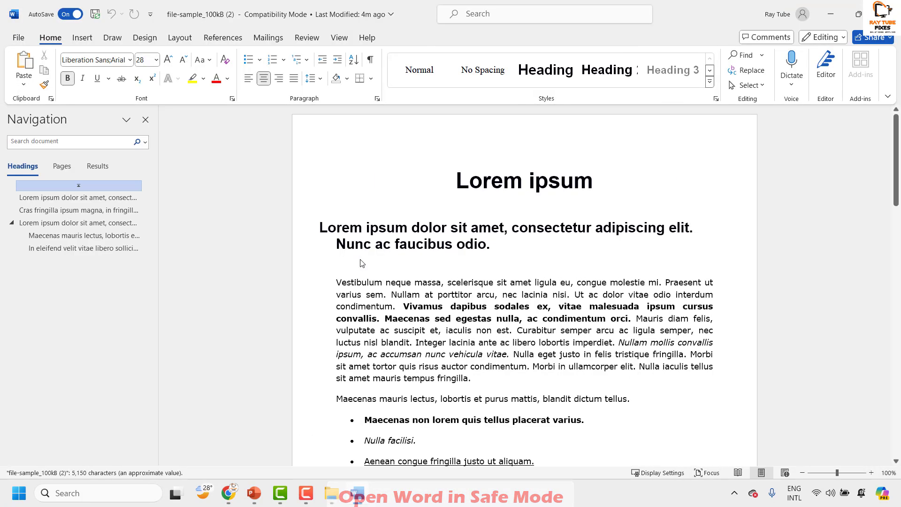
scroll(538, 308, "down", 10)
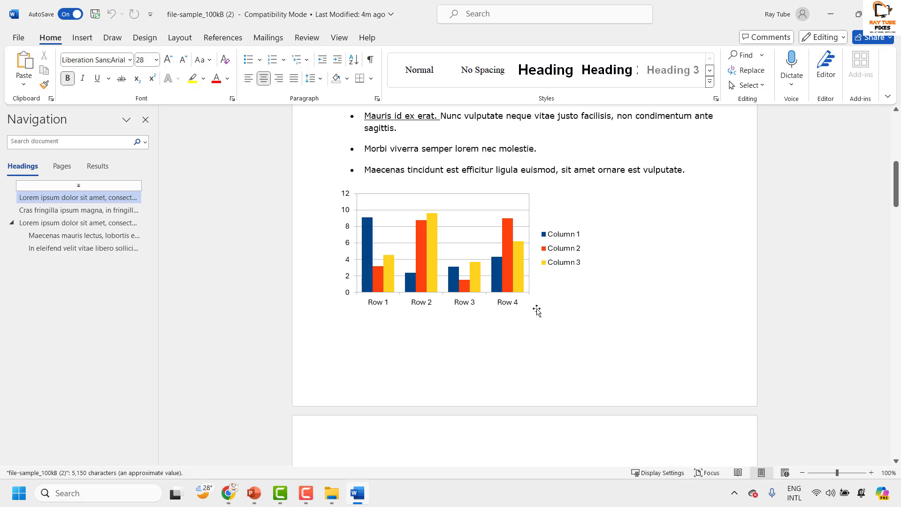
scroll(520, 328, "down", 10)
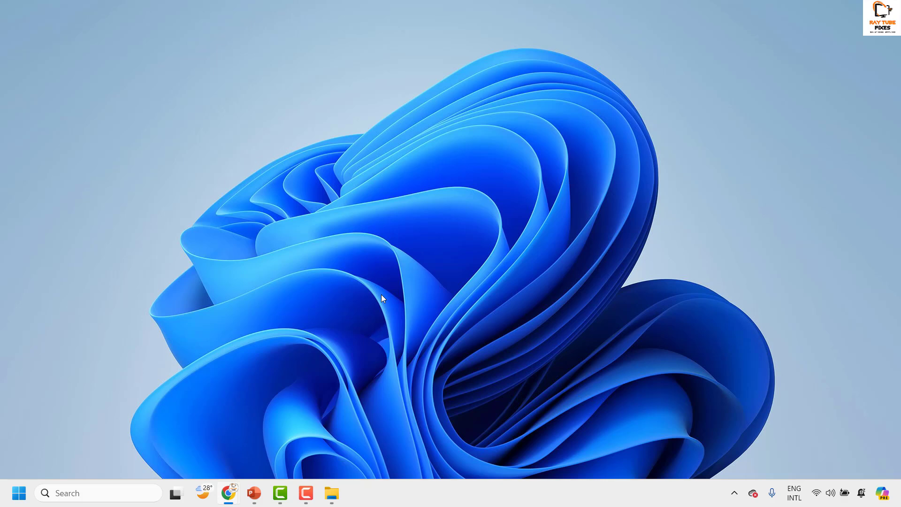
Step: Bring the Outlook browser window forward and launch Word for the web from its app rail
mouse_move(229, 492)
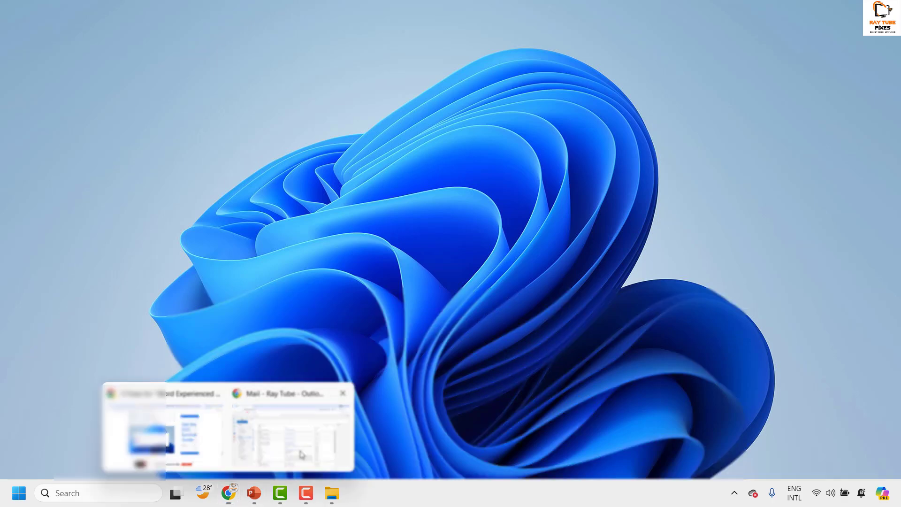
left_click(290, 427)
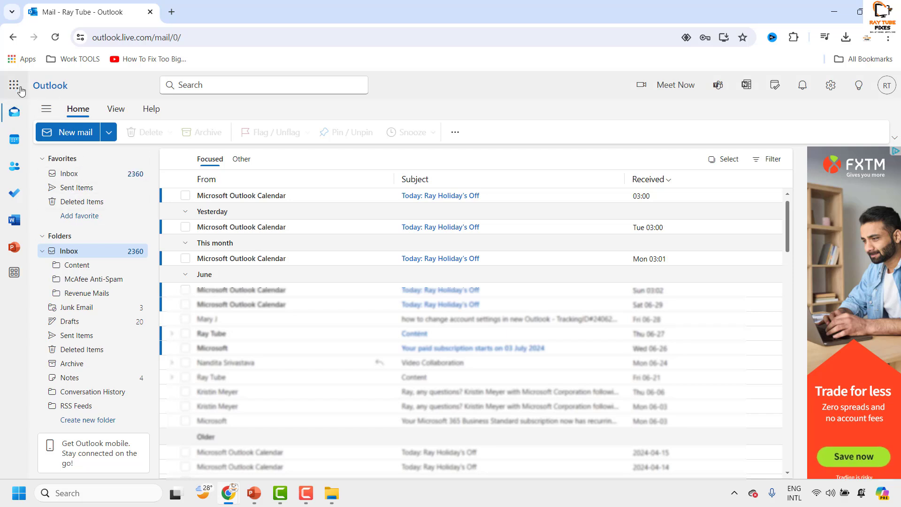
left_click(14, 227)
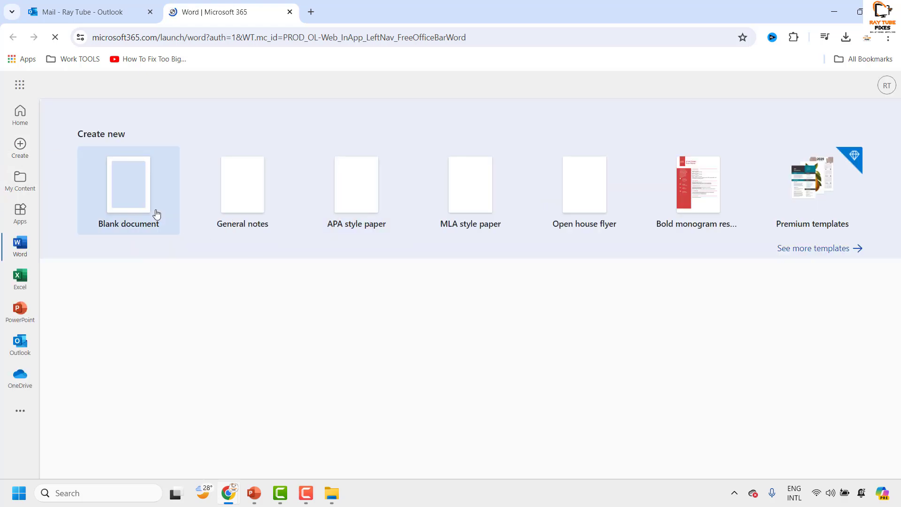
Step: Start a blank document, then upload file-sample_100kB (2) from the Desktop via File > Open
left_click(133, 182)
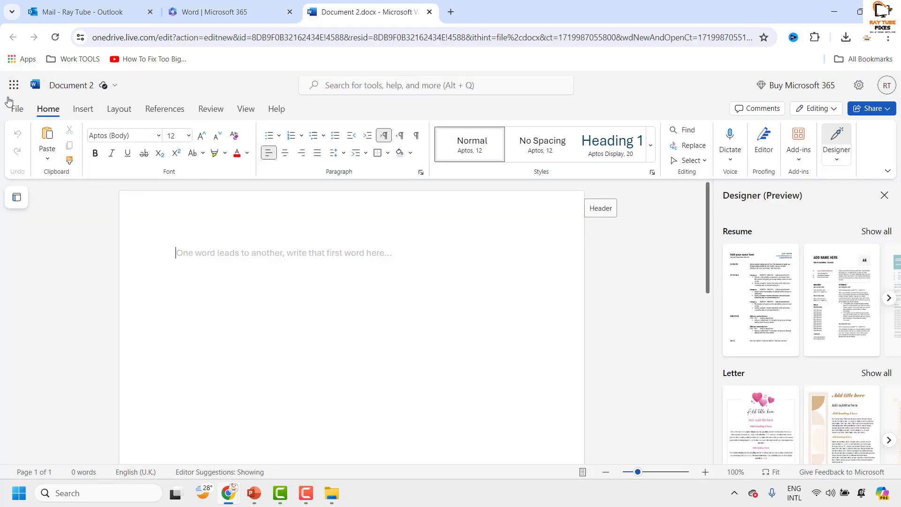
left_click(17, 109)
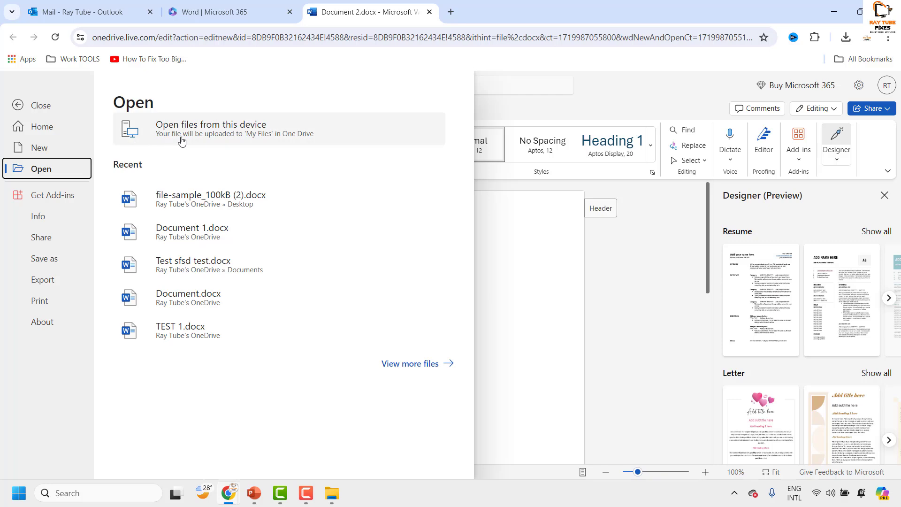
left_click(237, 137)
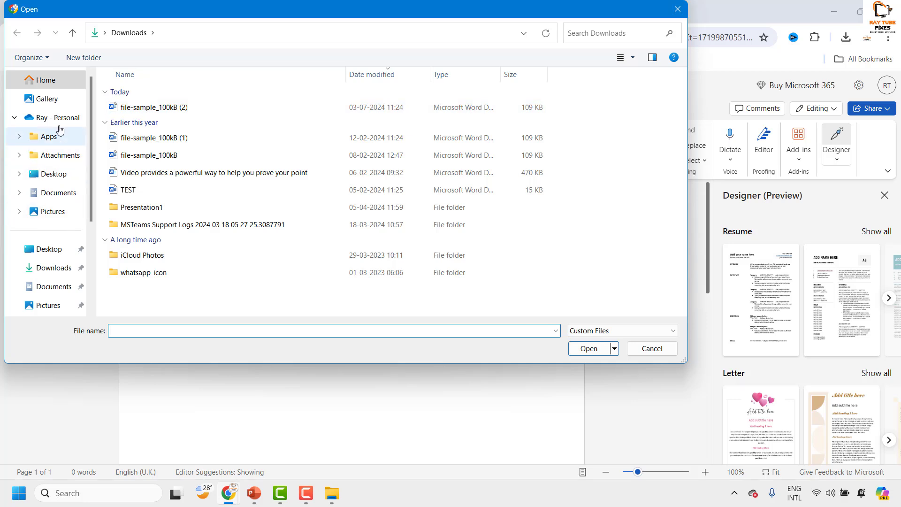
left_click(54, 174)
left_click(165, 115)
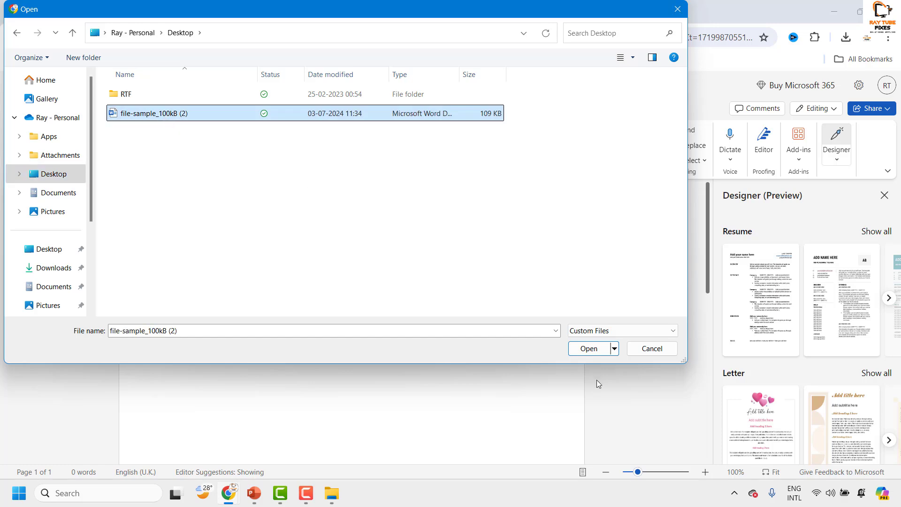
left_click(589, 348)
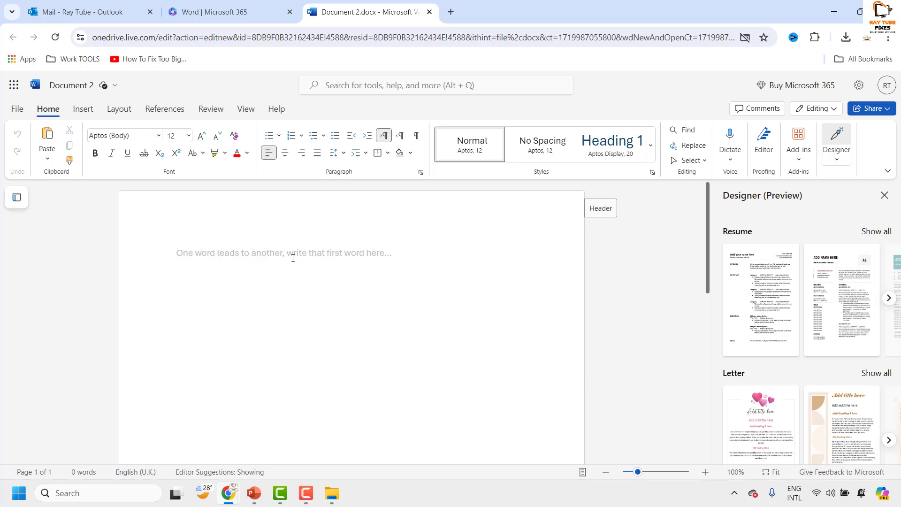
scroll(342, 312, "up", 5)
left_click(384, 276)
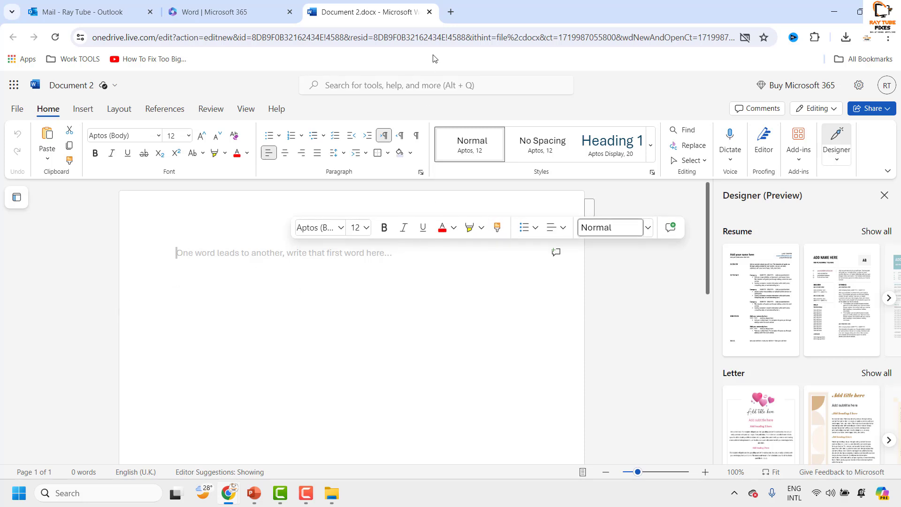
Step: Minimize the Chrome window holding Word for the web
left_click(831, 16)
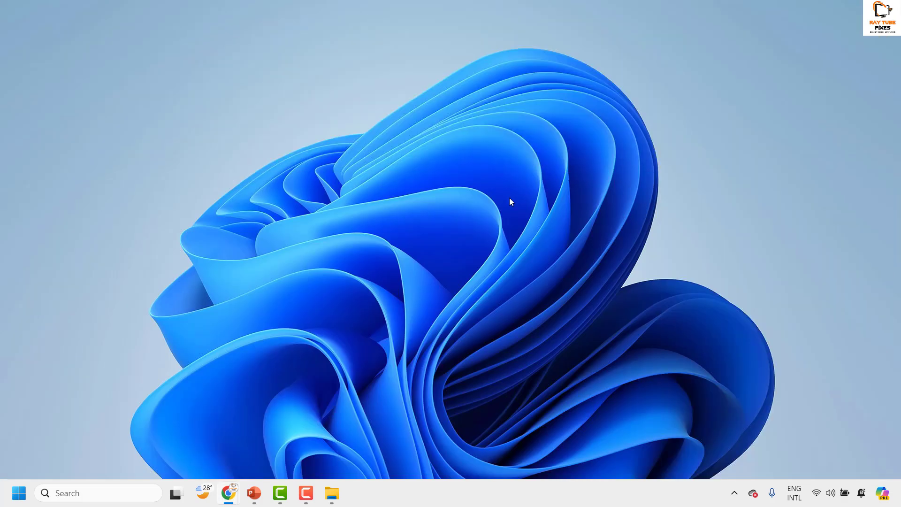